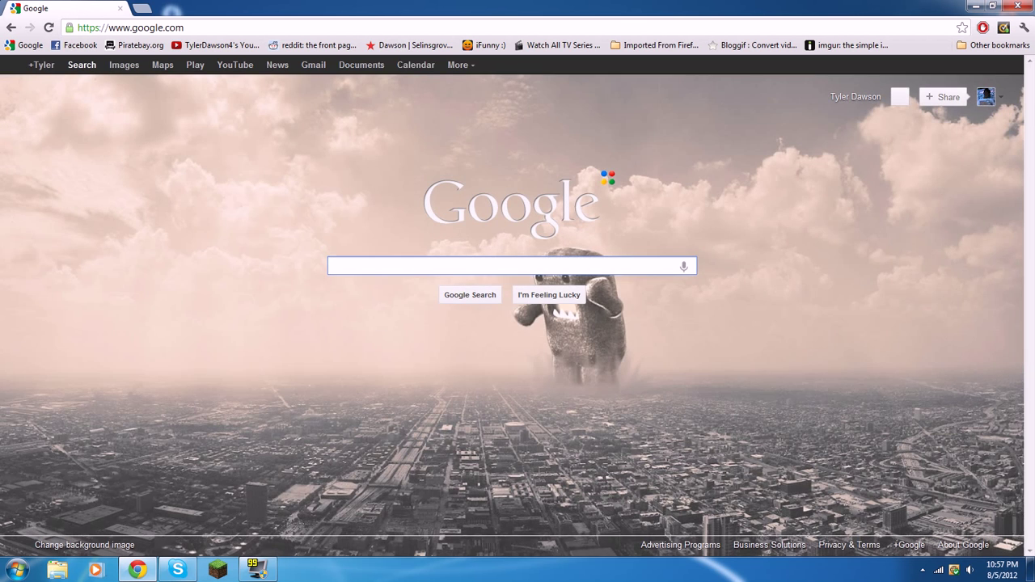
Search Google for "rei's mimimap 1.3.1" and open the Minecraft Forum topic on Rei's Minimap v3.2_05.
{"action": "type", "text": "rei"}
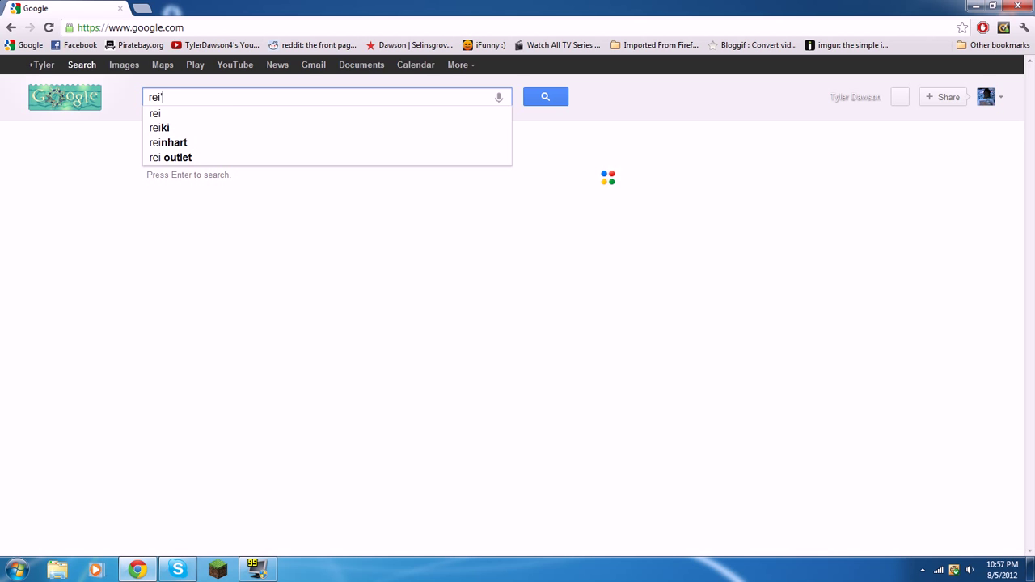
{"action": "type", "text": "'s mimim"}
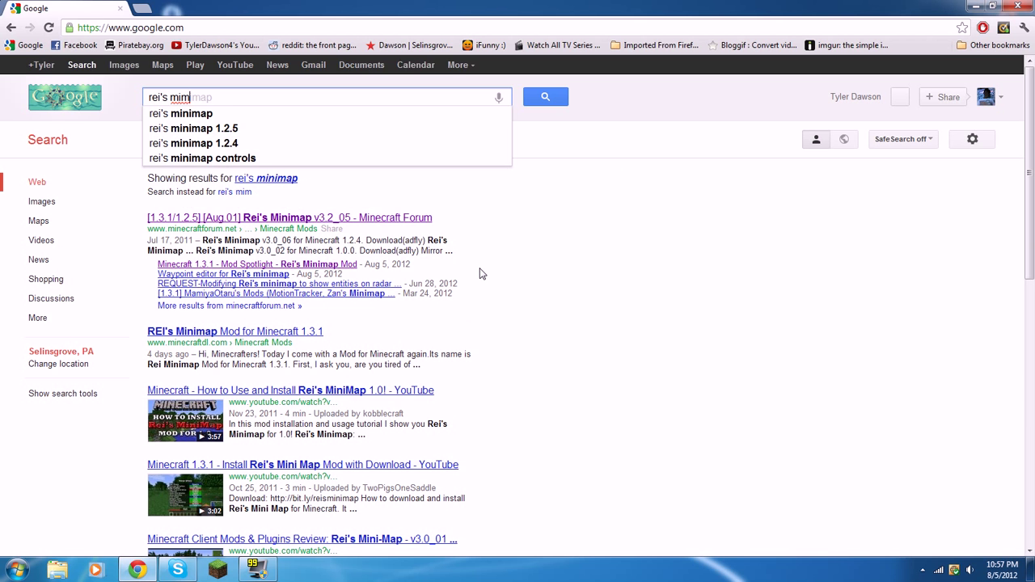
{"action": "type", "text": "ap 1.3.1"}
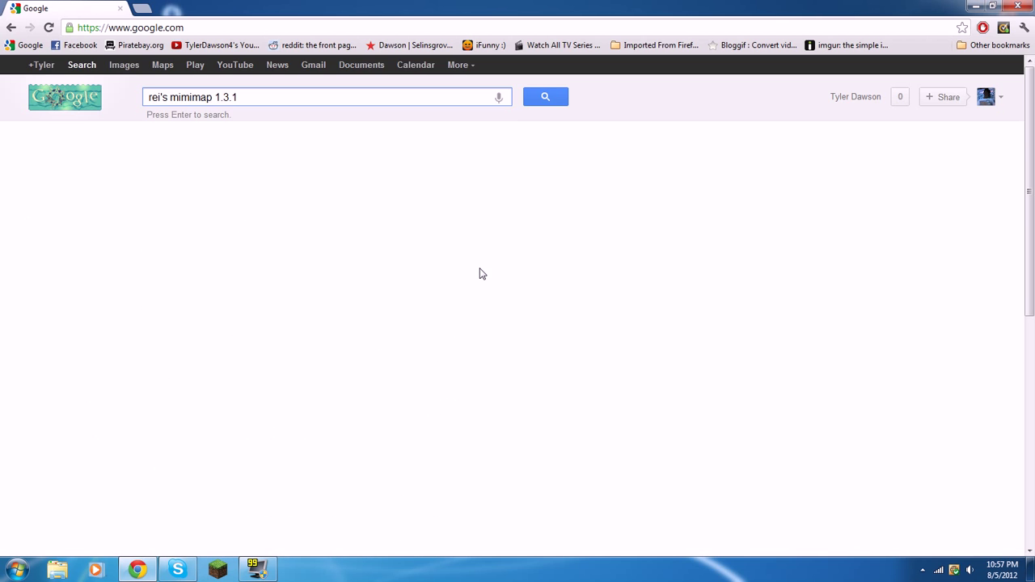
{"action": "key", "text": "Return"}
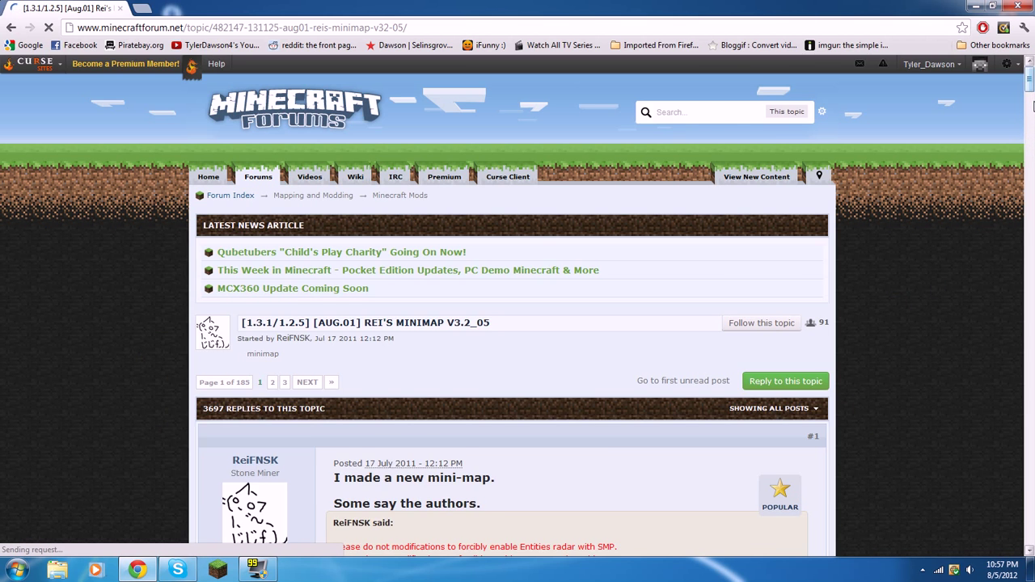
{"action": "left_click_drag", "start_coordinate": [1030, 89], "coordinate": [1030, 122]}
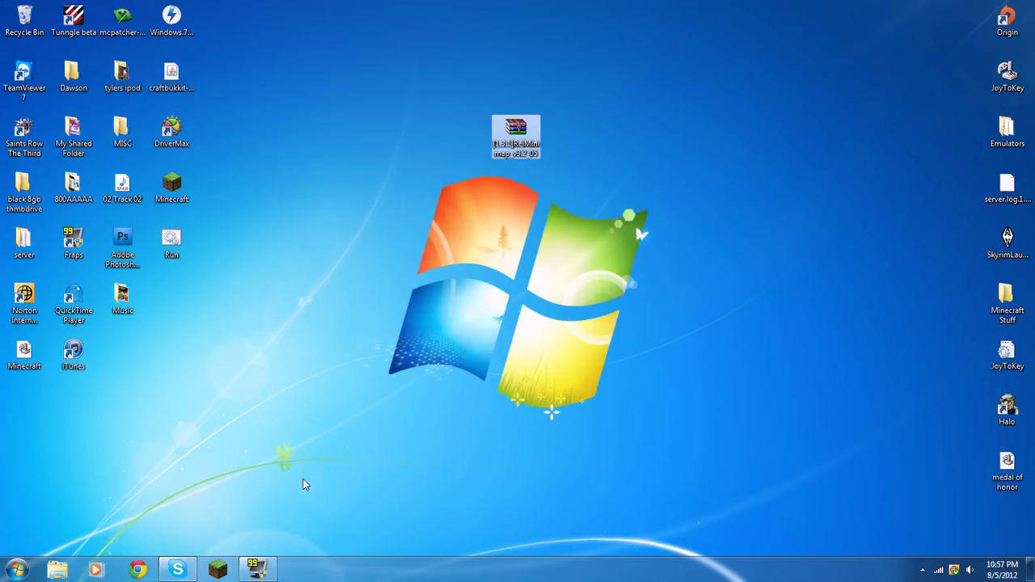
{"action": "left_click", "coordinate": [139, 570]}
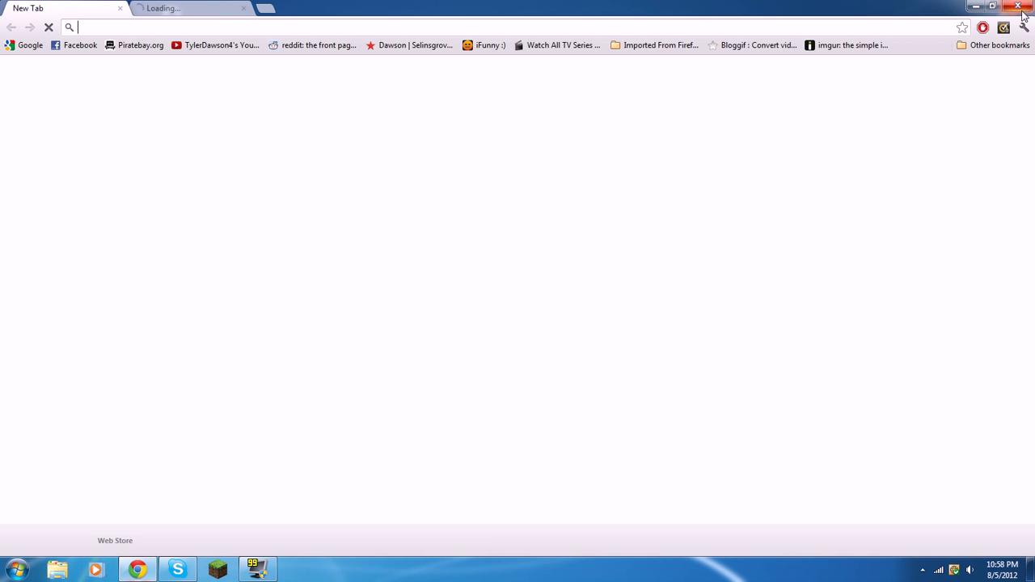
{"action": "left_click", "coordinate": [1020, 7]}
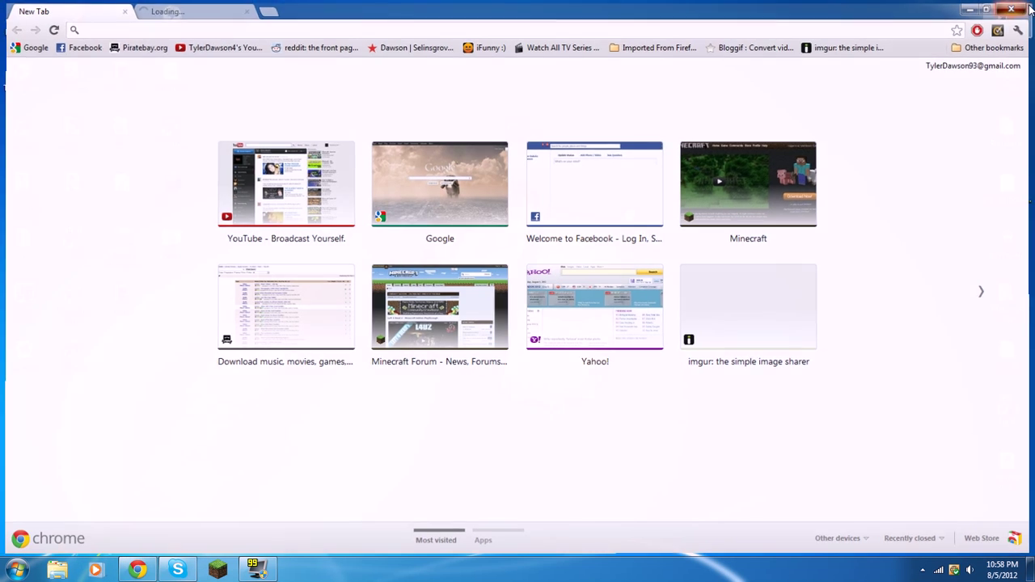
{"action": "left_click_drag", "start_coordinate": [451, 78], "coordinate": [640, 232]}
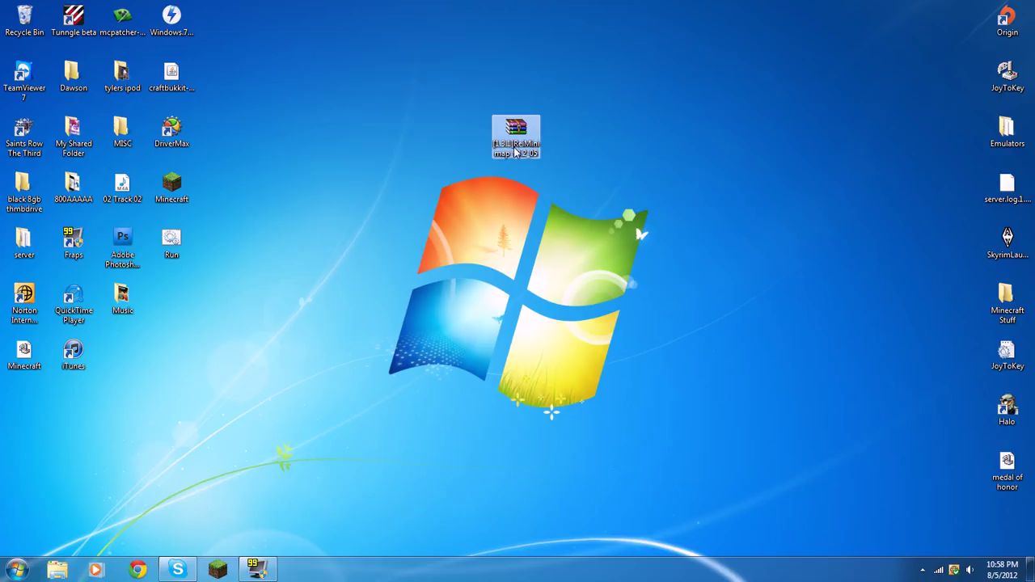
Move the ReiMinimap zip to another free spot on the desktop and launch mcpatcher-2.3.7.
{"action": "left_click_drag", "start_coordinate": [532, 144], "coordinate": [661, 103]}
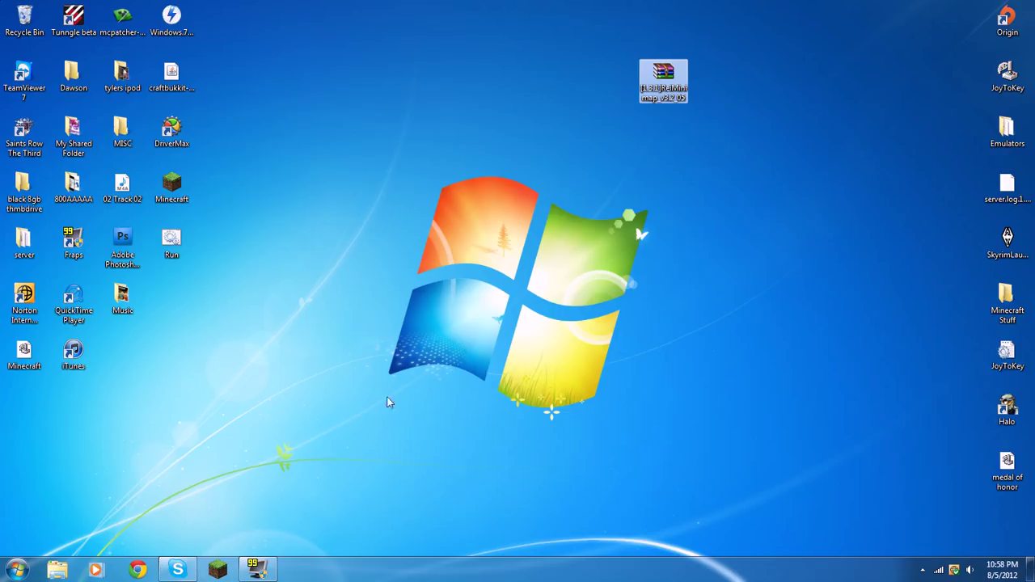
{"action": "left_click", "coordinate": [127, 24]}
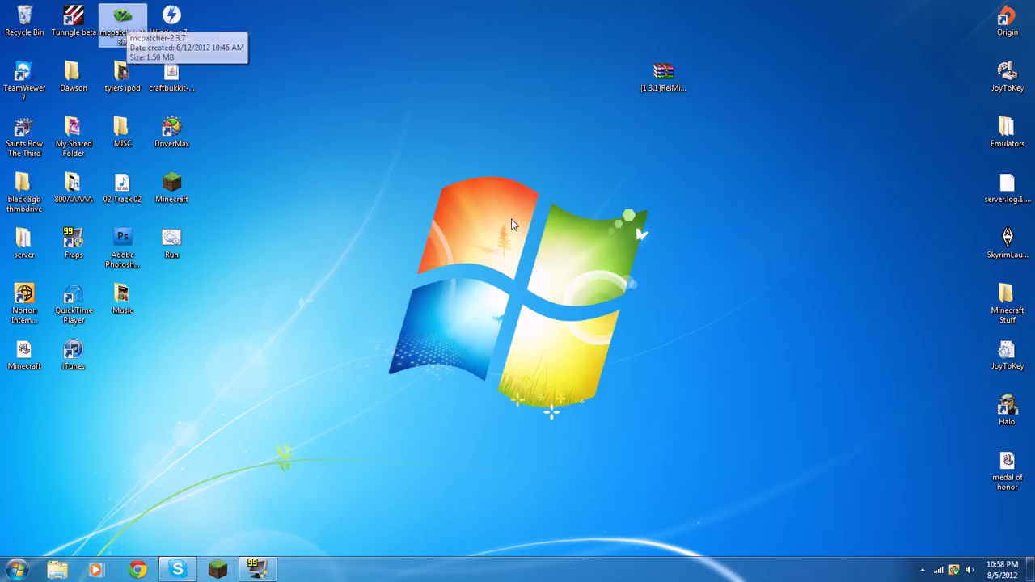
{"action": "key", "text": "Return"}
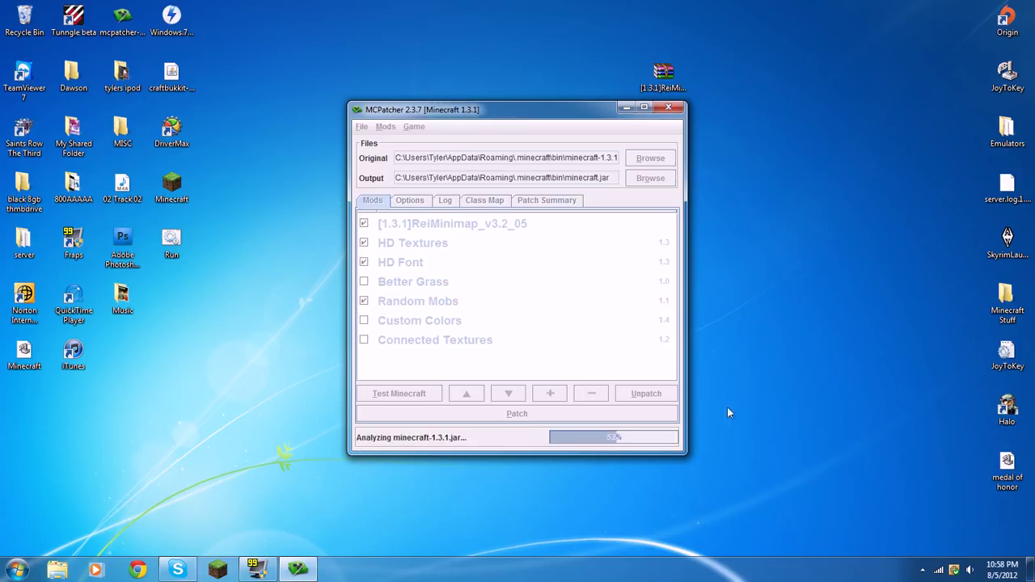
{"action": "left_click_drag", "start_coordinate": [567, 117], "coordinate": [499, 96]}
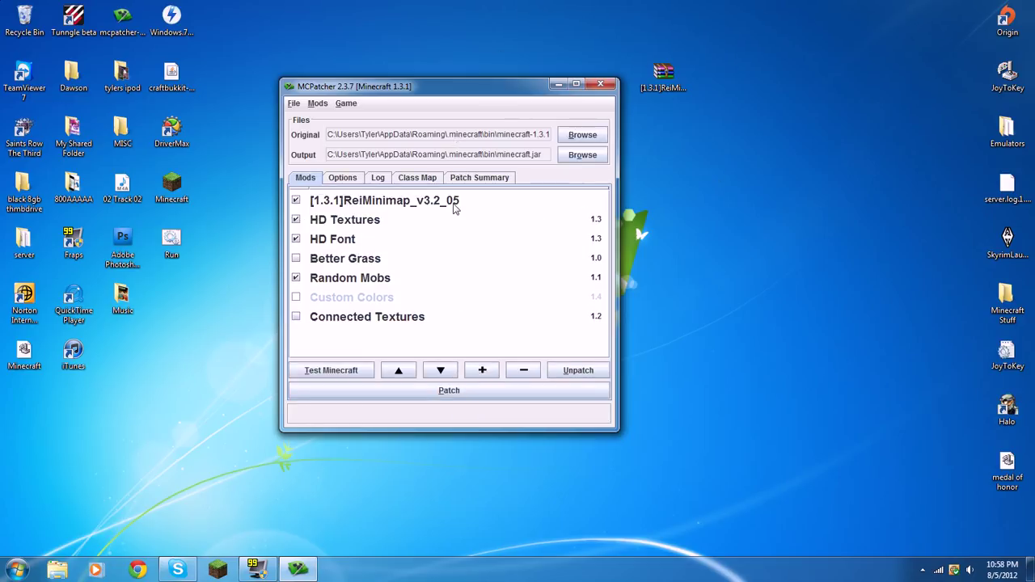
Select [1.3.1]ReiMinimap_v3.2_05.zip on the Desktop as a mod to add, and cancel the file selection.
{"action": "left_click", "coordinate": [317, 105]}
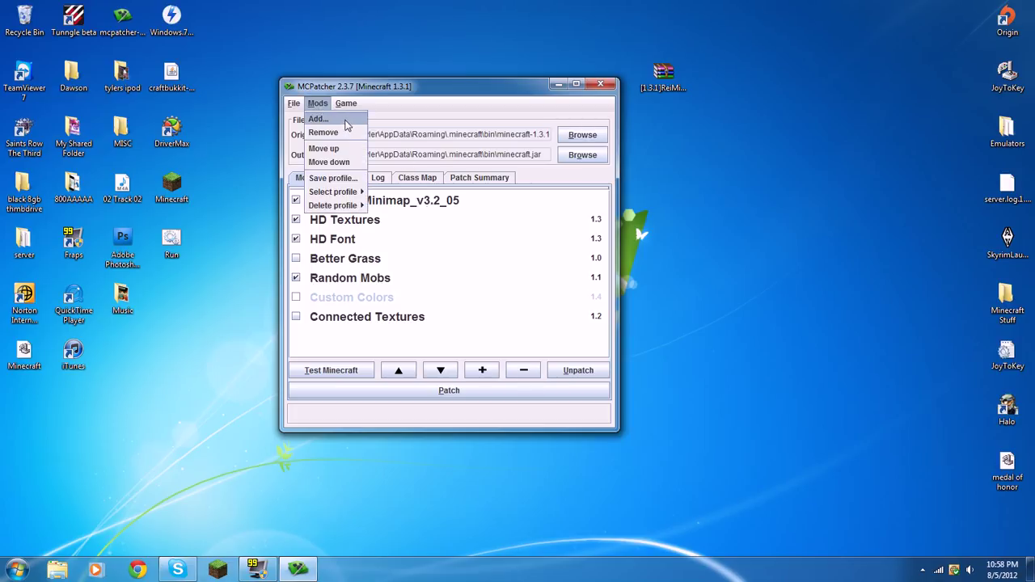
{"action": "left_click", "coordinate": [345, 121]}
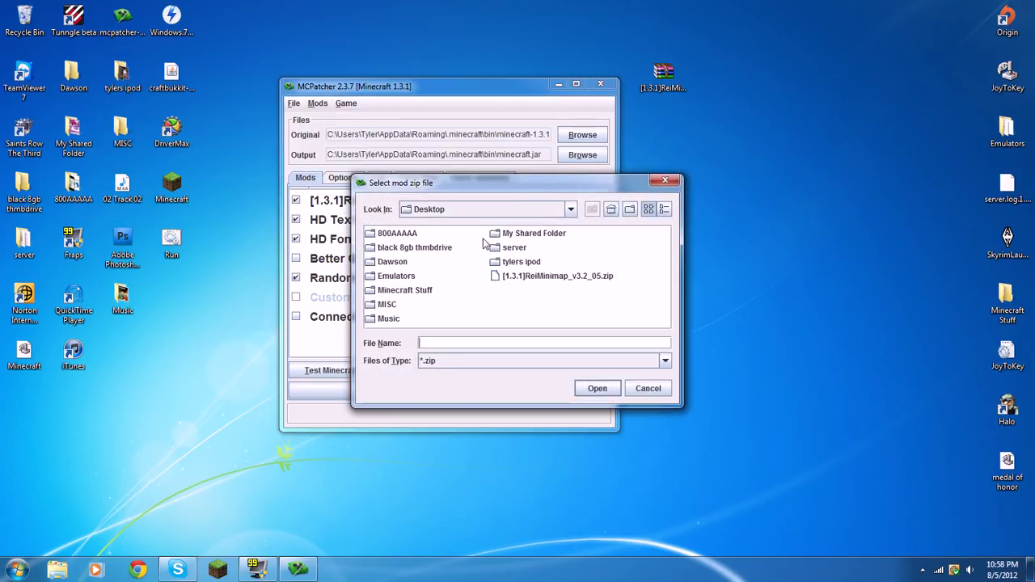
{"action": "left_click", "coordinate": [570, 209]}
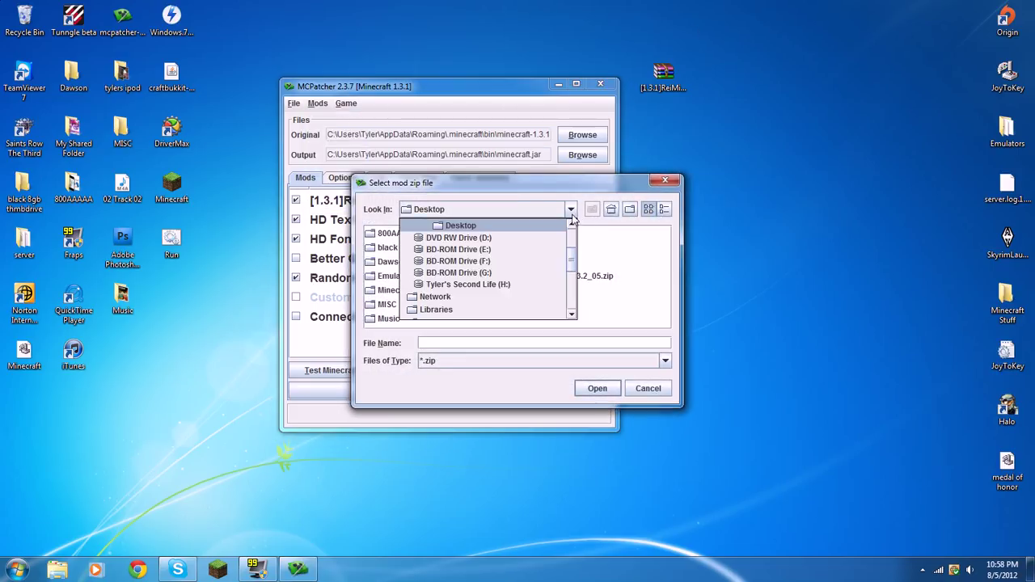
{"action": "left_click", "coordinate": [467, 228]}
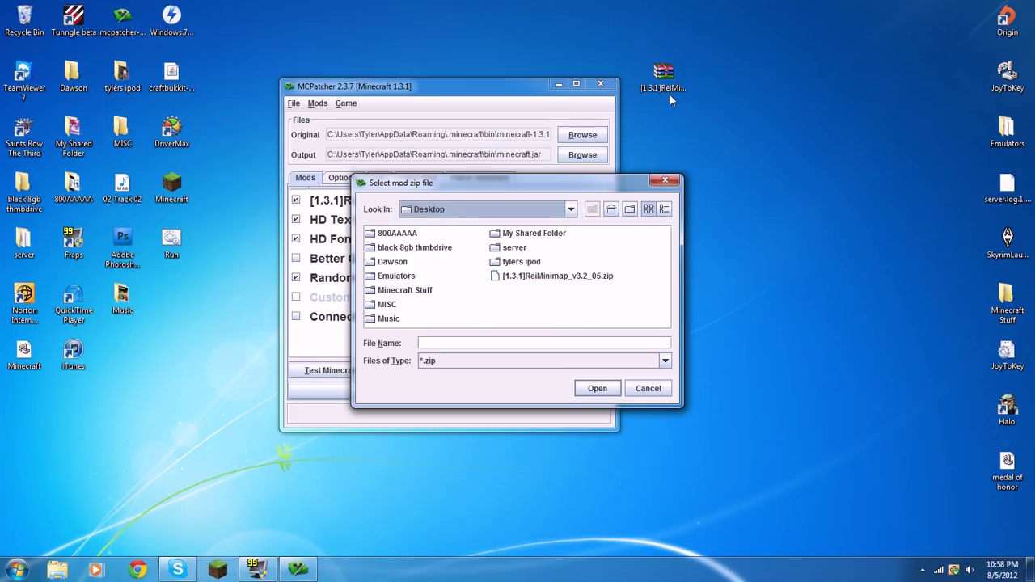
{"action": "left_click", "coordinate": [550, 281]}
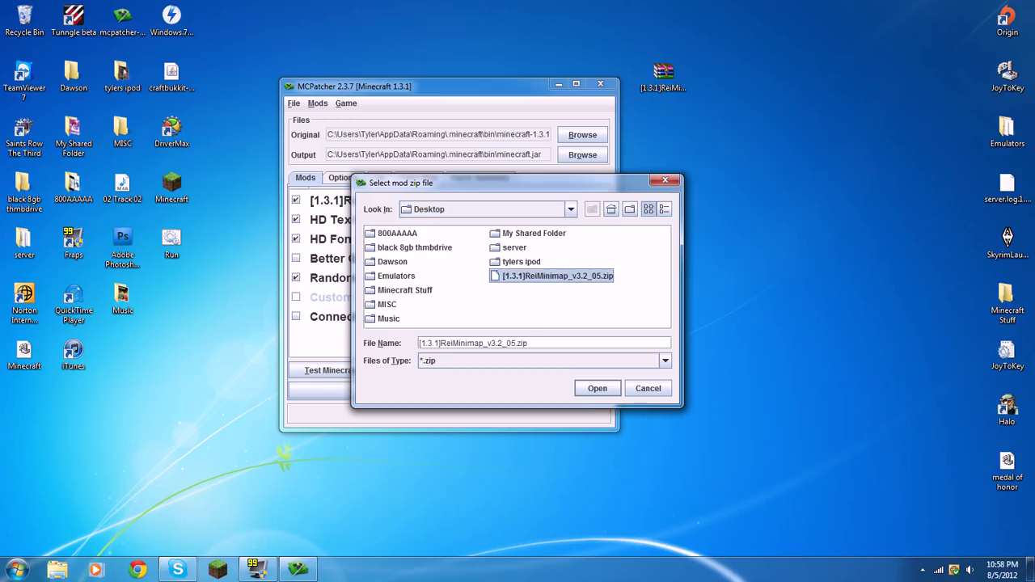
{"action": "left_click", "coordinate": [648, 389]}
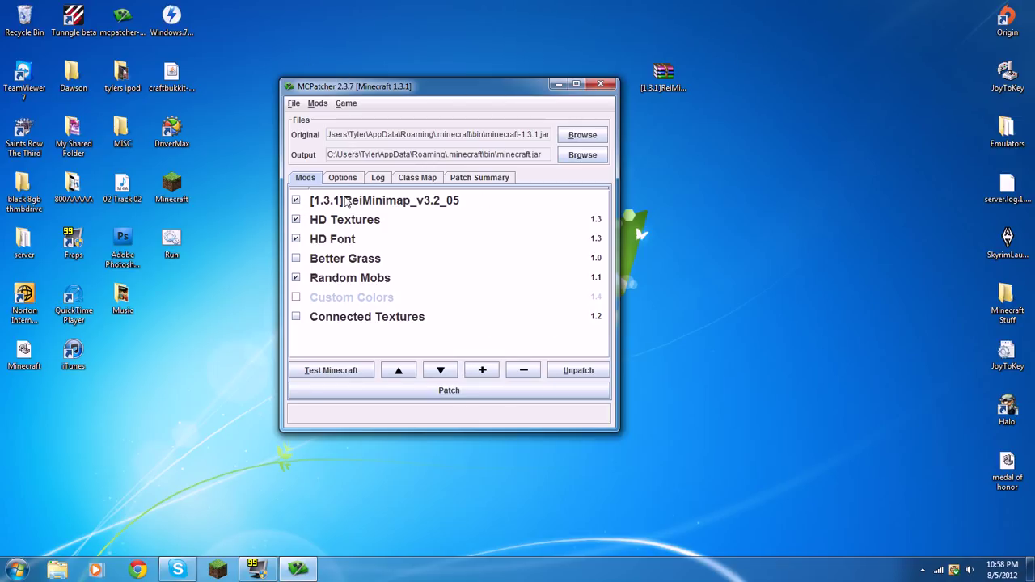
Patch Minecraft 1.3.1 with the enabled mods, including ReiMinimap_v3.2_05, and close MCPatcher.
{"action": "left_click", "coordinate": [454, 396]}
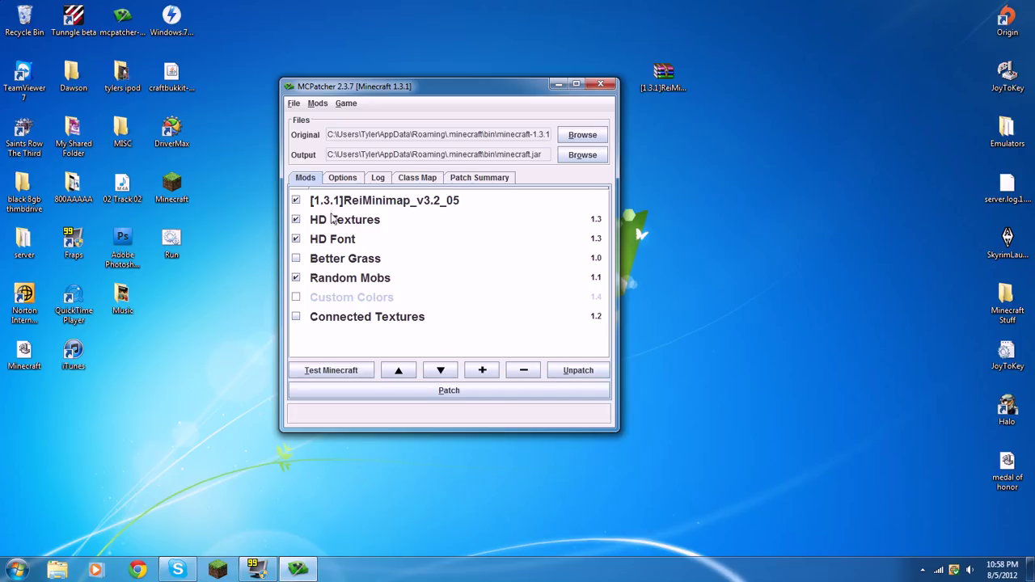
{"action": "left_click", "coordinate": [600, 85]}
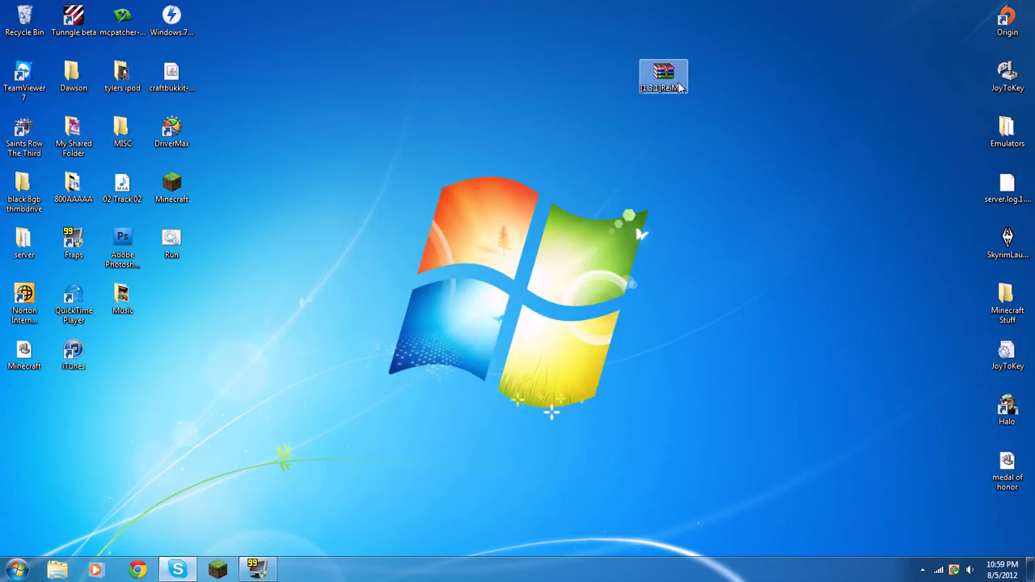
{"action": "left_click_drag", "start_coordinate": [675, 81], "coordinate": [238, 31]}
{"action": "left_click", "coordinate": [714, 123]}
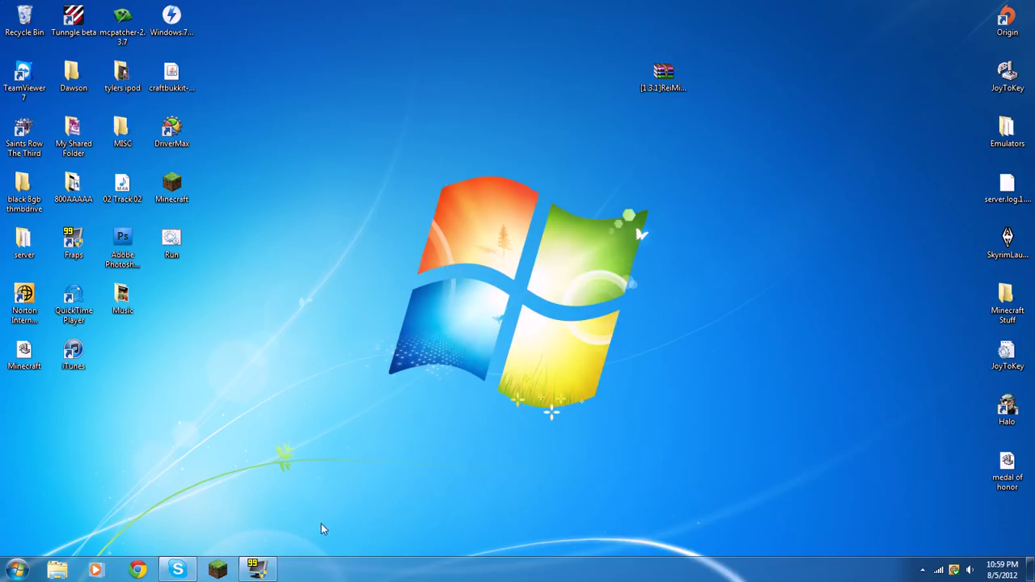
Launch Minecraft with the remembered login and move the ReiMinimap zip into the Minecraft Stuff folder on the desktop.
{"action": "left_click", "coordinate": [220, 572]}
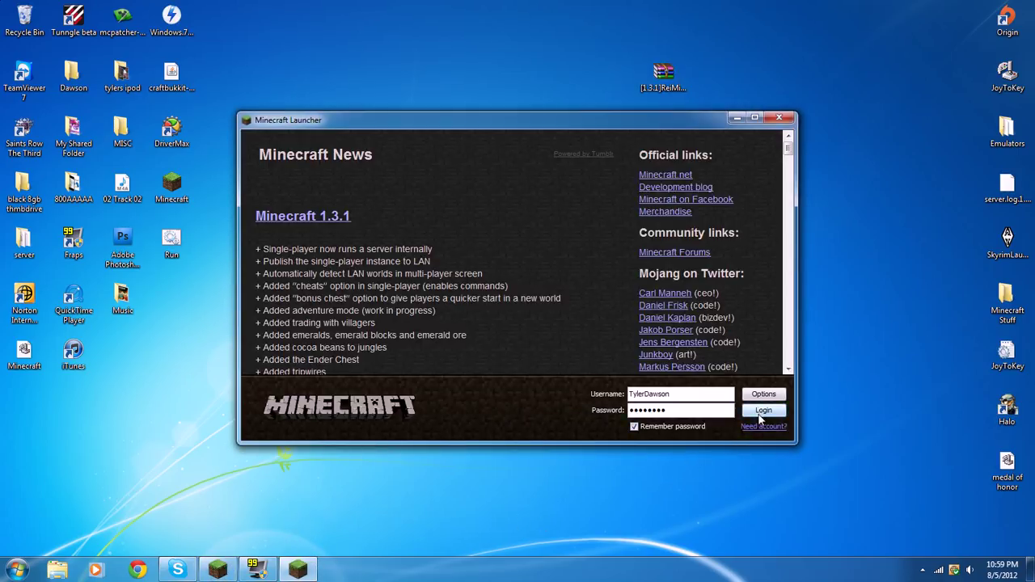
{"action": "left_click", "coordinate": [761, 410]}
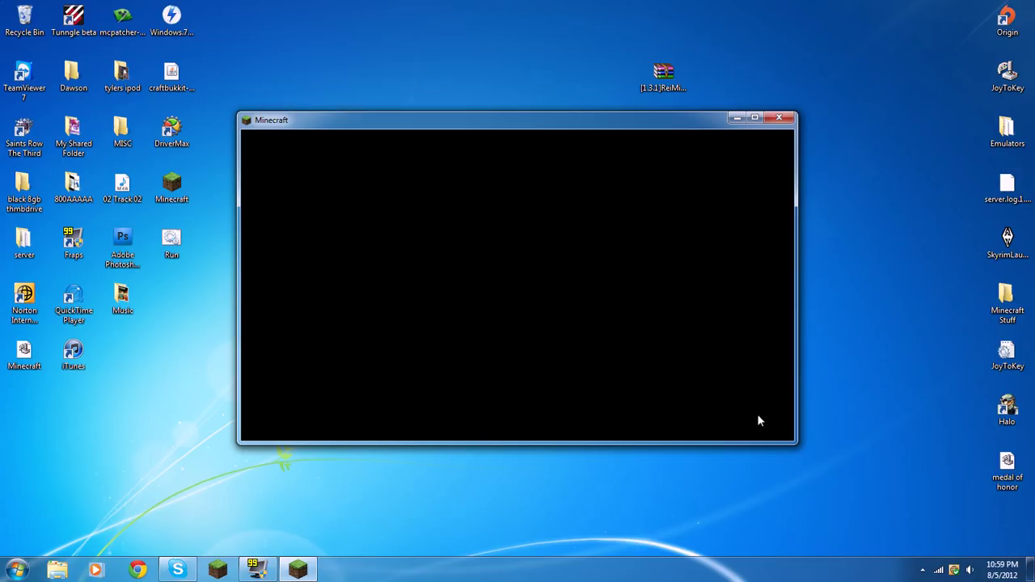
{"action": "left_click_drag", "start_coordinate": [561, 123], "coordinate": [452, 112]}
{"action": "left_click_drag", "start_coordinate": [663, 73], "coordinate": [998, 301]}
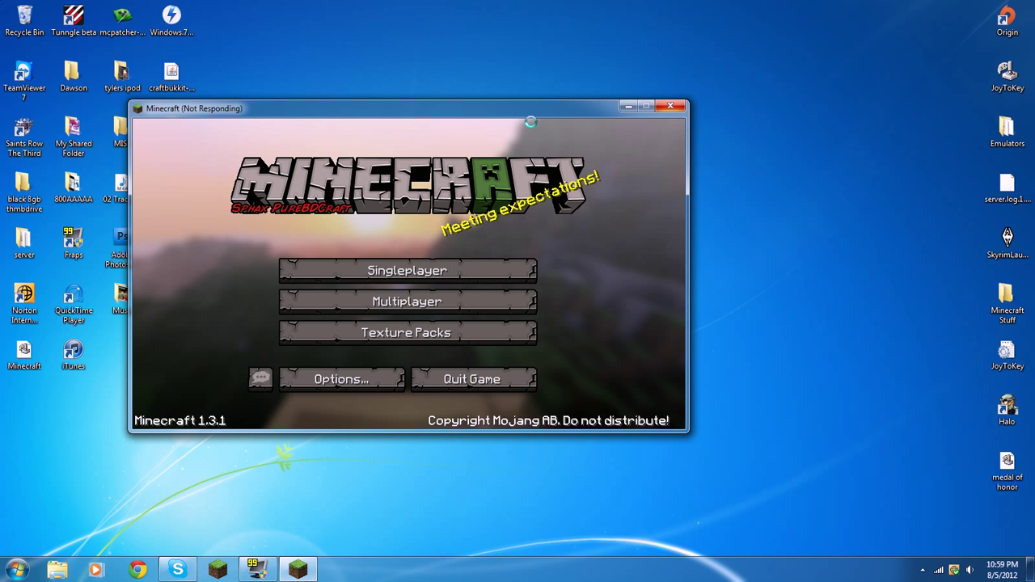
{"action": "left_click_drag", "start_coordinate": [524, 113], "coordinate": [615, 60]}
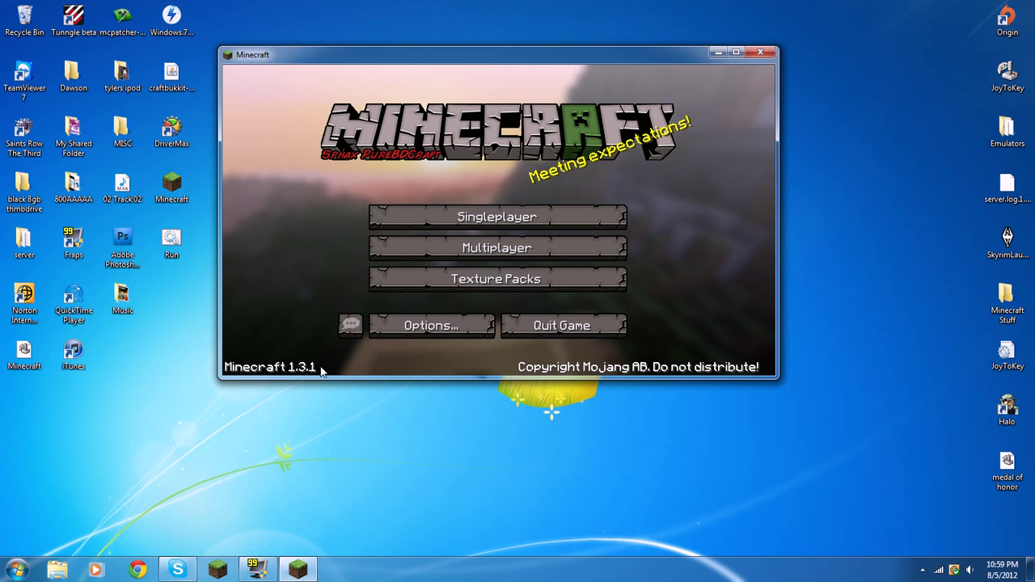
Join the first server in Minecraft's multiplayer list.
{"action": "left_click", "coordinate": [490, 252]}
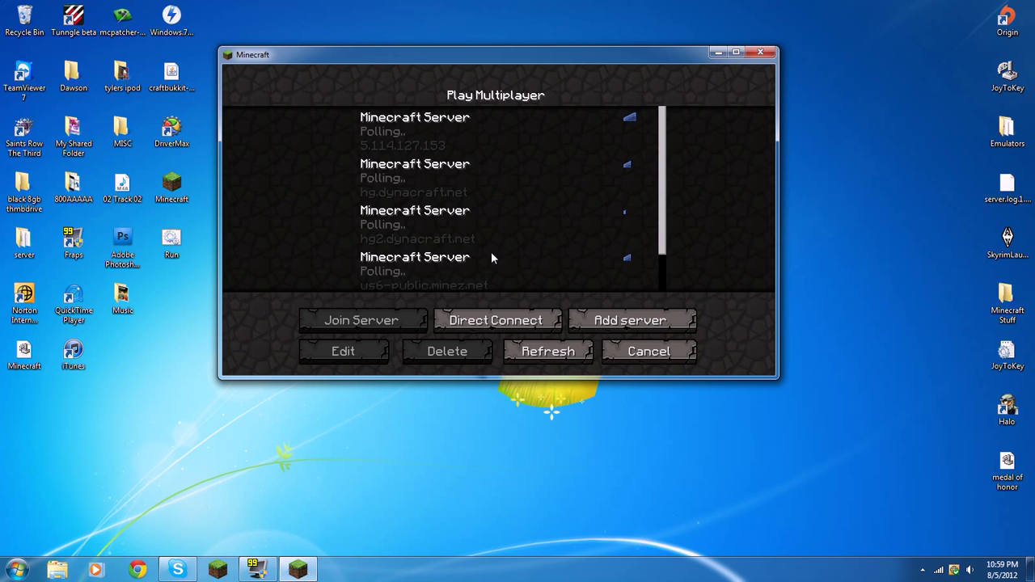
{"action": "left_click", "coordinate": [410, 132]}
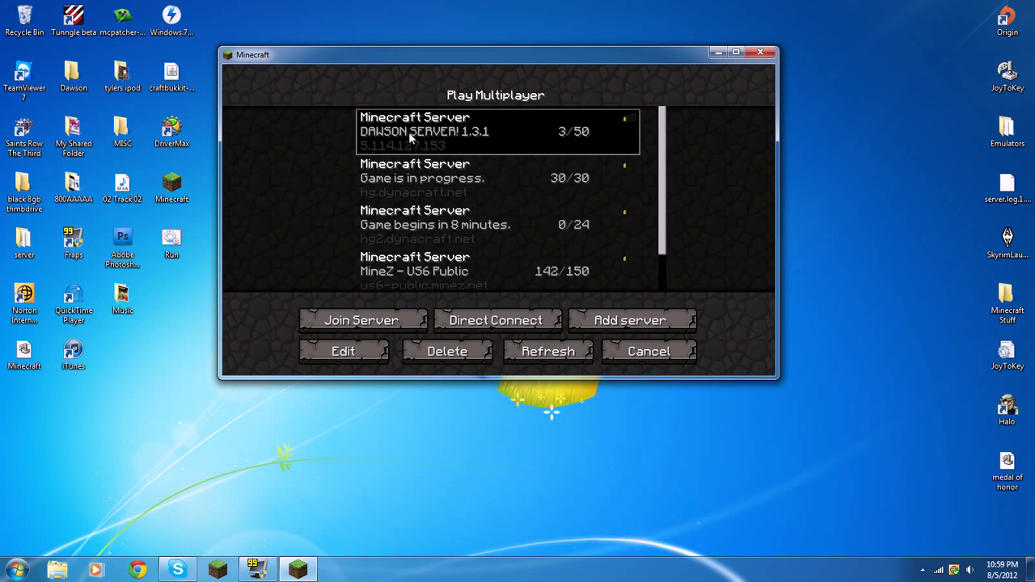
{"action": "left_click", "coordinate": [361, 321]}
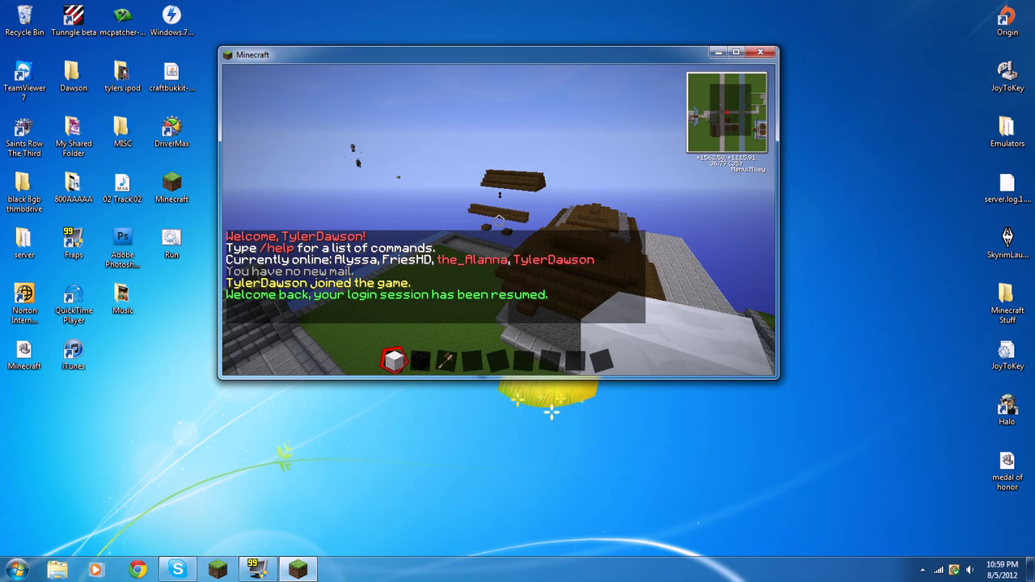
View the Overworld waypoints from the Rei's Minimap in-game menu, return to that menu, and close Minecraft.
{"action": "mouse_move", "coordinate": [498, 218]}
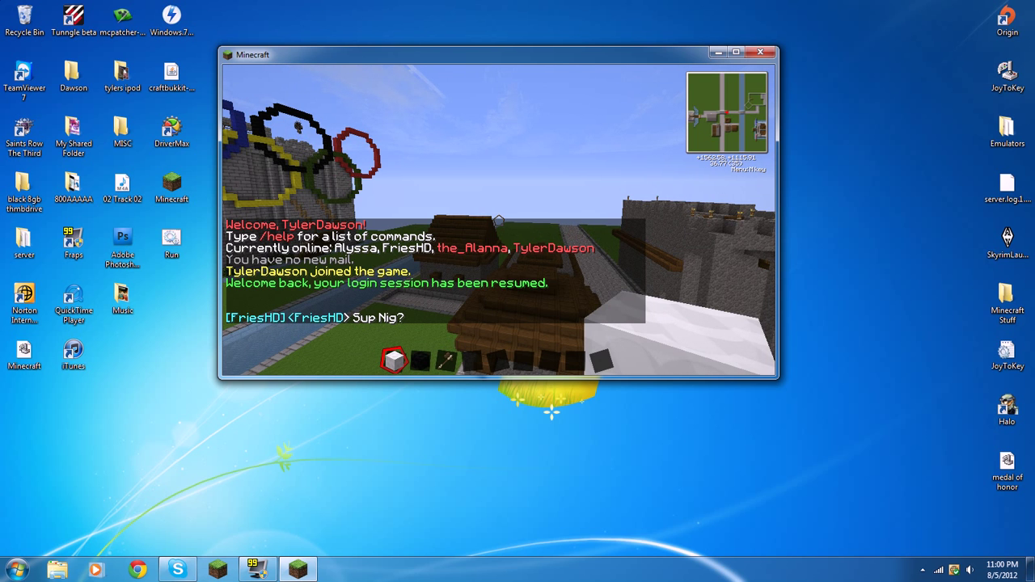
{"action": "key", "text": "m"}
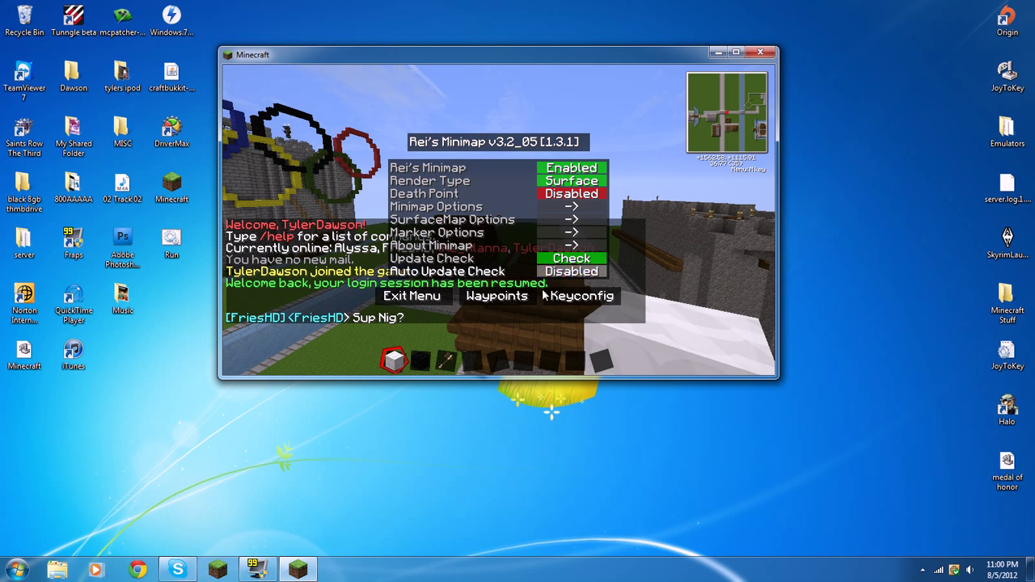
{"action": "left_click", "coordinate": [495, 297]}
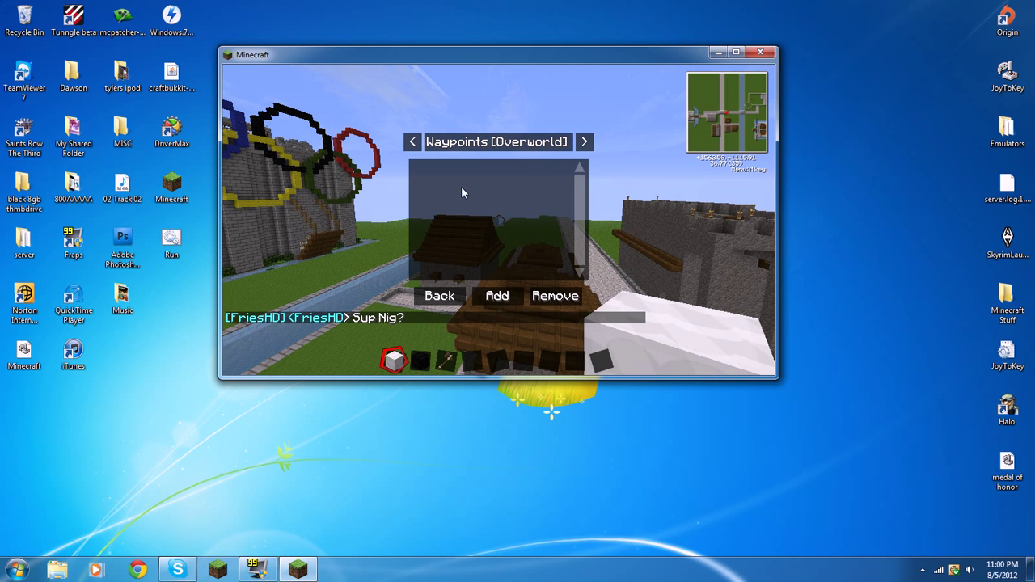
{"action": "left_click", "coordinate": [440, 297]}
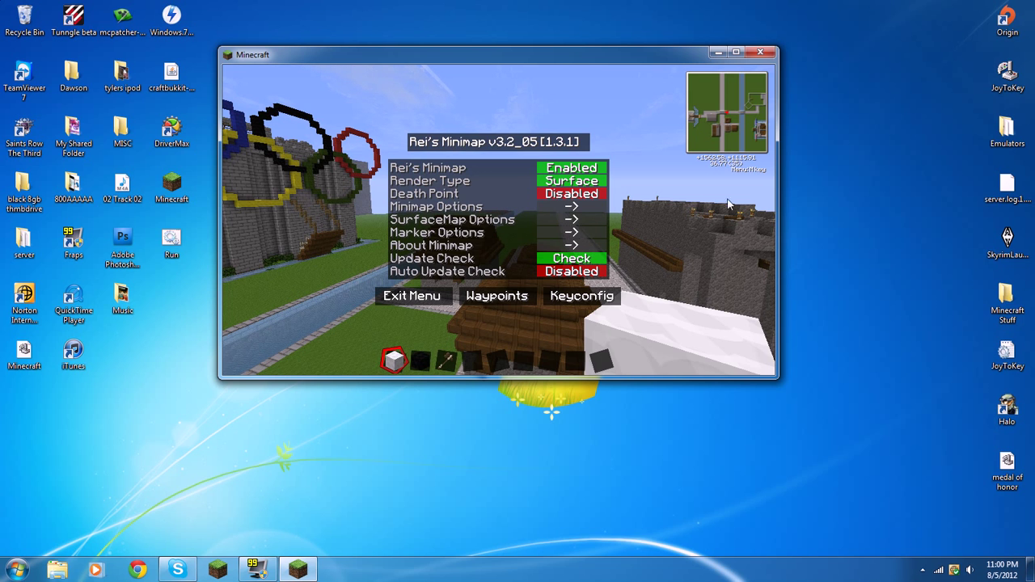
{"action": "left_click", "coordinate": [761, 53]}
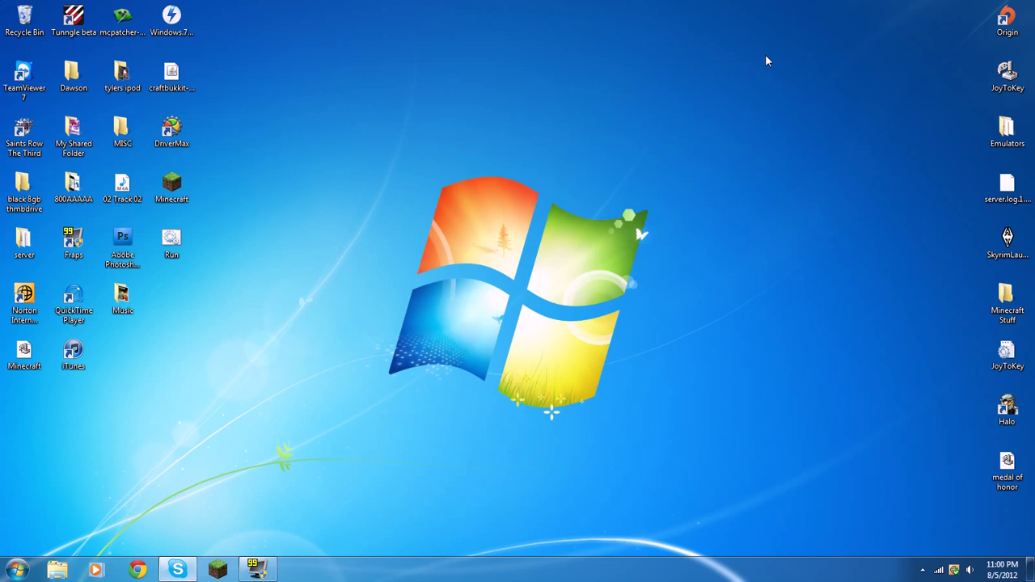